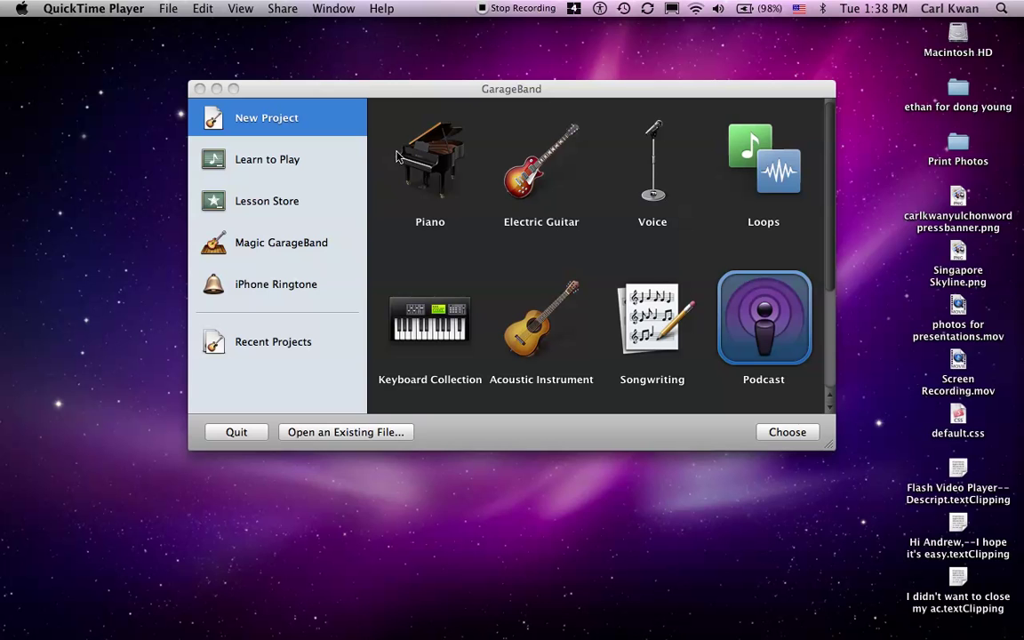
- Choose the Podcast template in GarageBand's New Project chooser
left_click(418, 88)
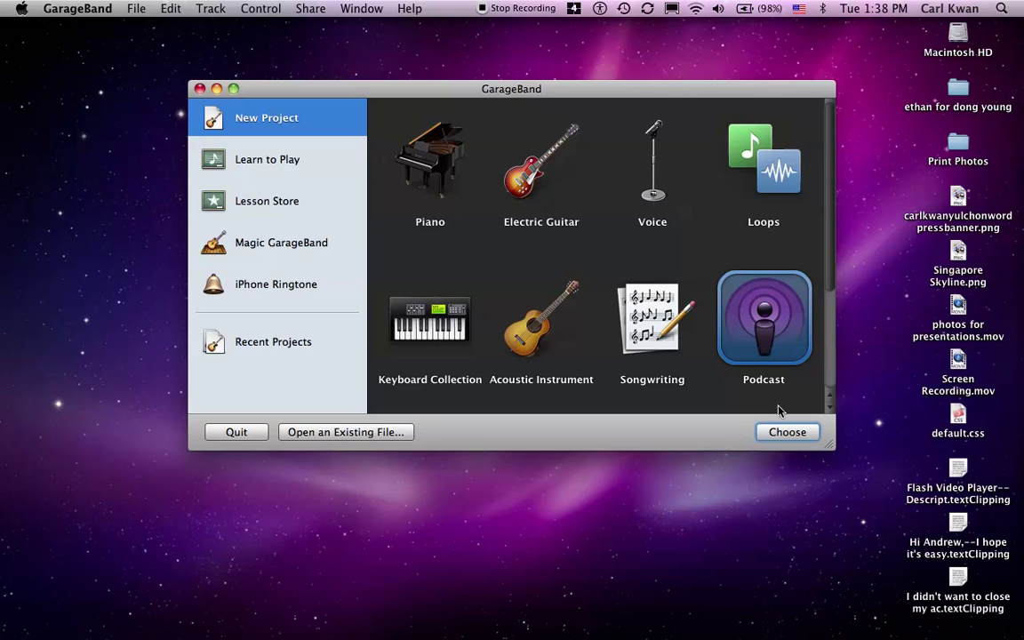
left_click(653, 311)
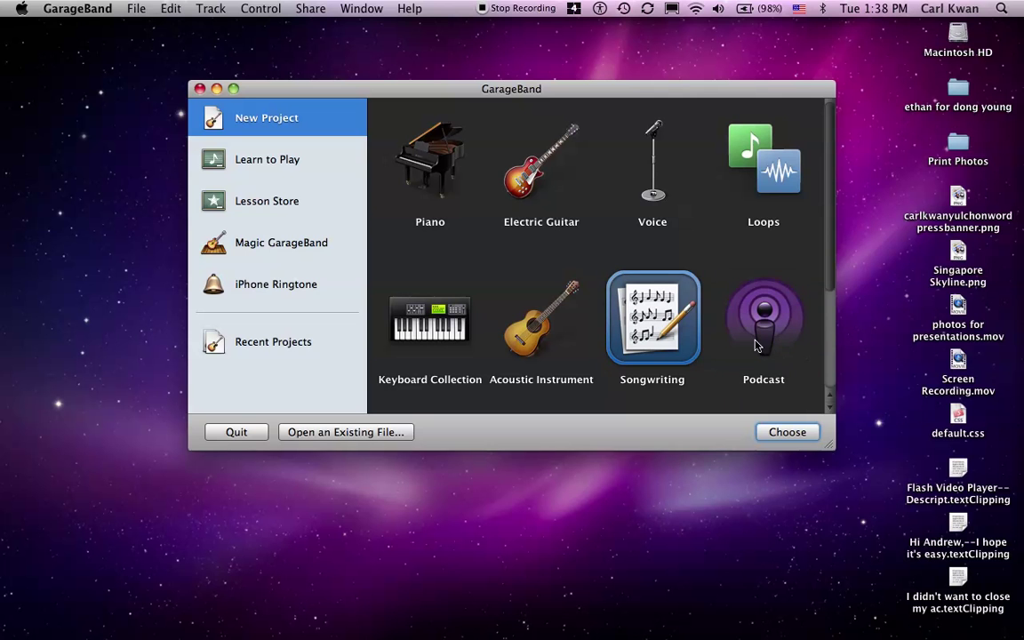
left_click(751, 338)
left_click(787, 432)
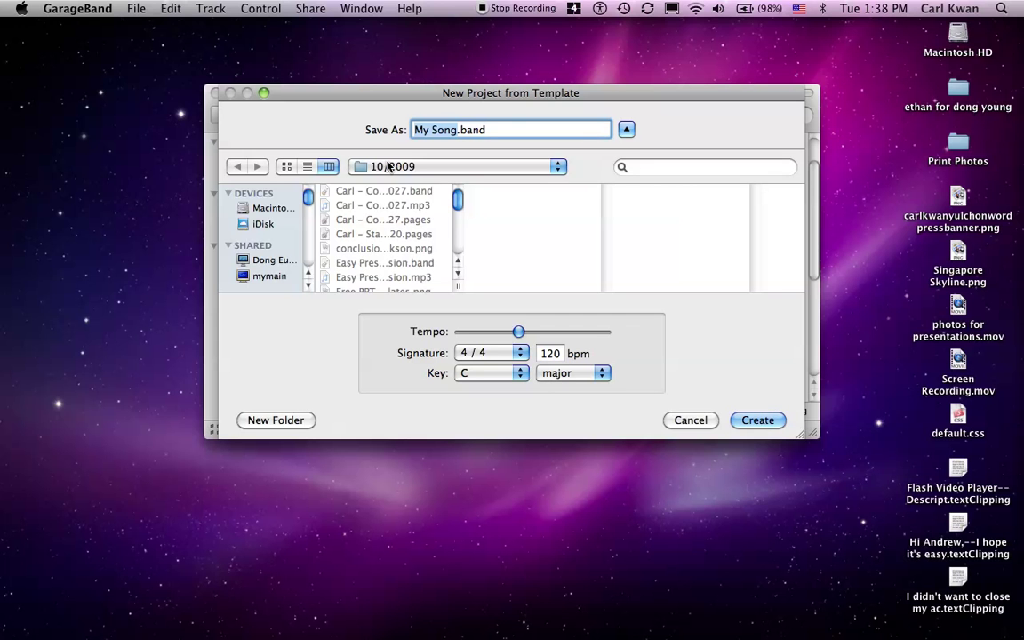
- Create the podcast project named My Song in the Desktop folder
scroll(260, 227, "down", 5)
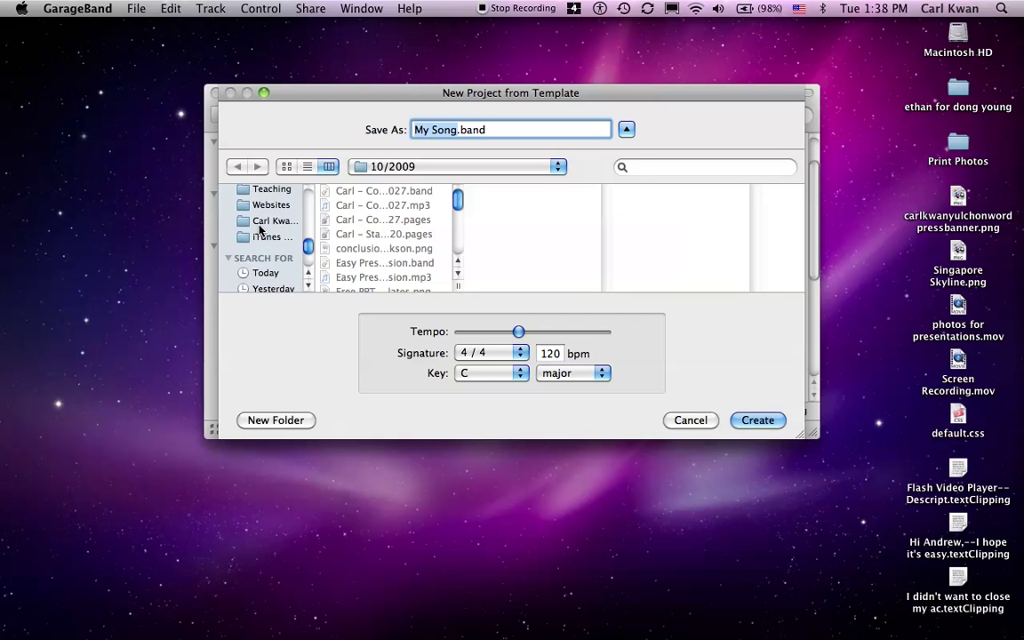
scroll(260, 229, "up", 5)
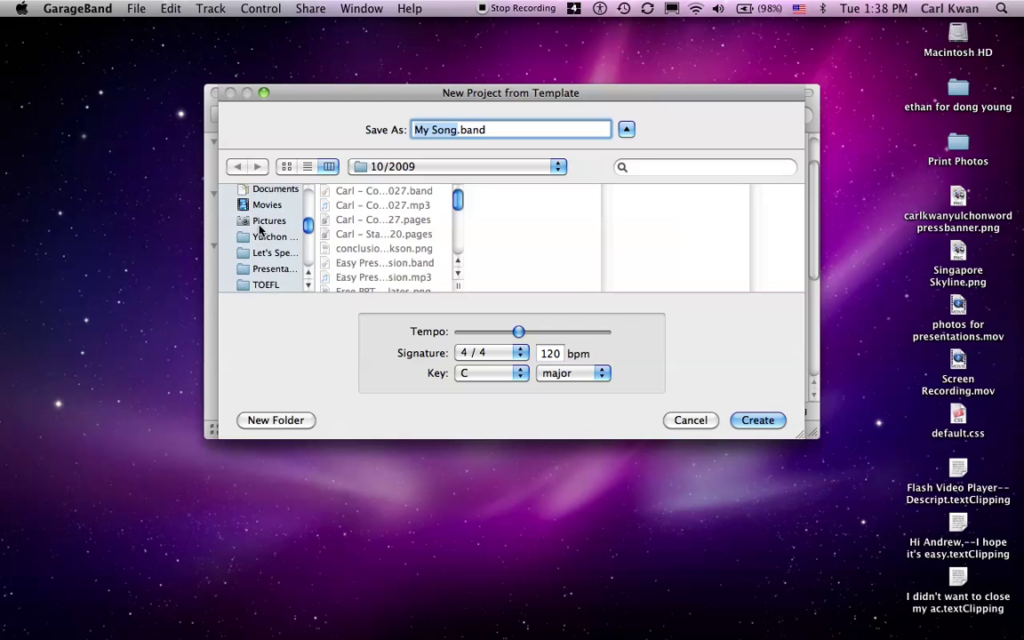
scroll(259, 229, "up", 2)
left_click(260, 197)
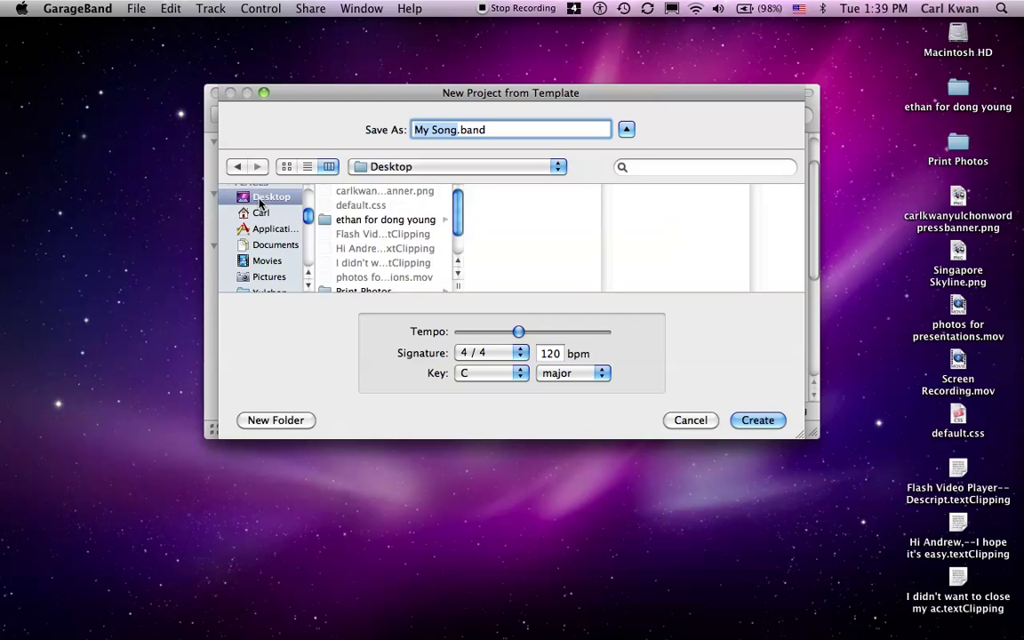
left_click(756, 420)
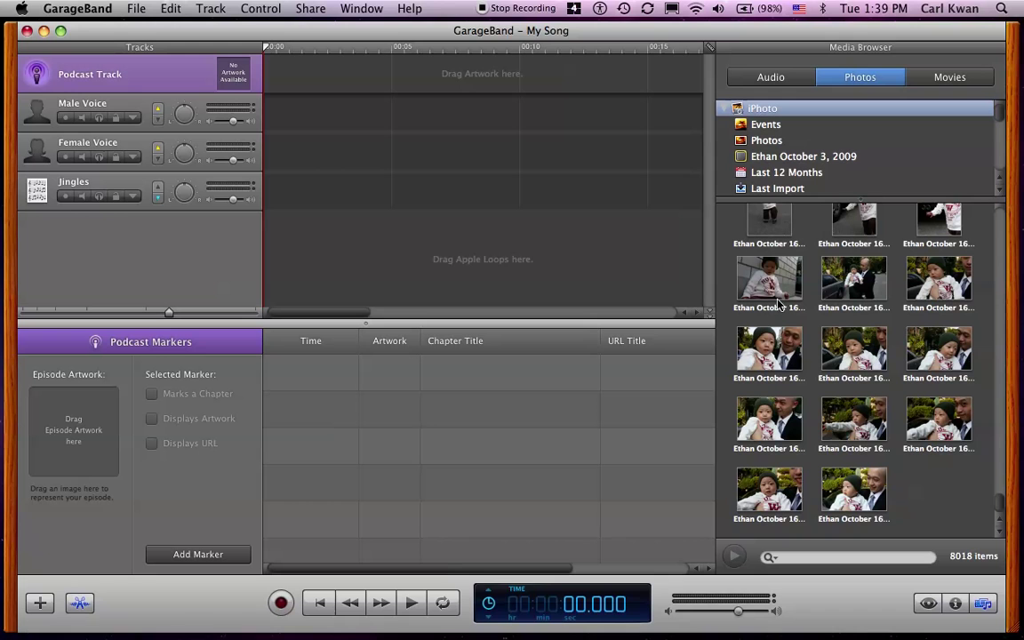
- Show the Podcast Track info pane with title My Song and an empty description
left_click(955, 609)
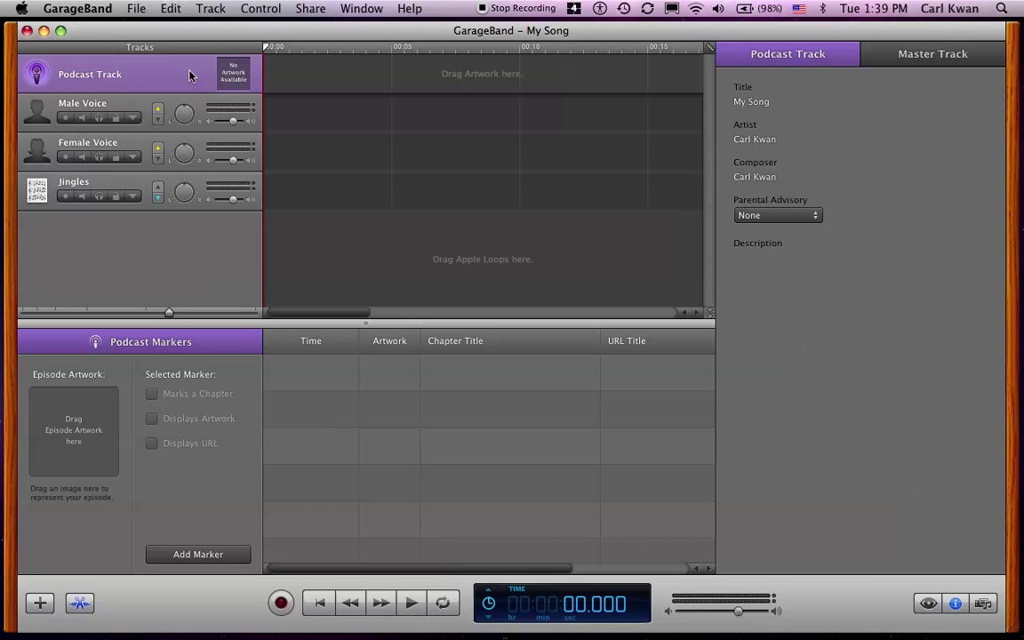
- Apply the Podcasting Male Narrator preset to the Male Voice track
left_click(133, 104)
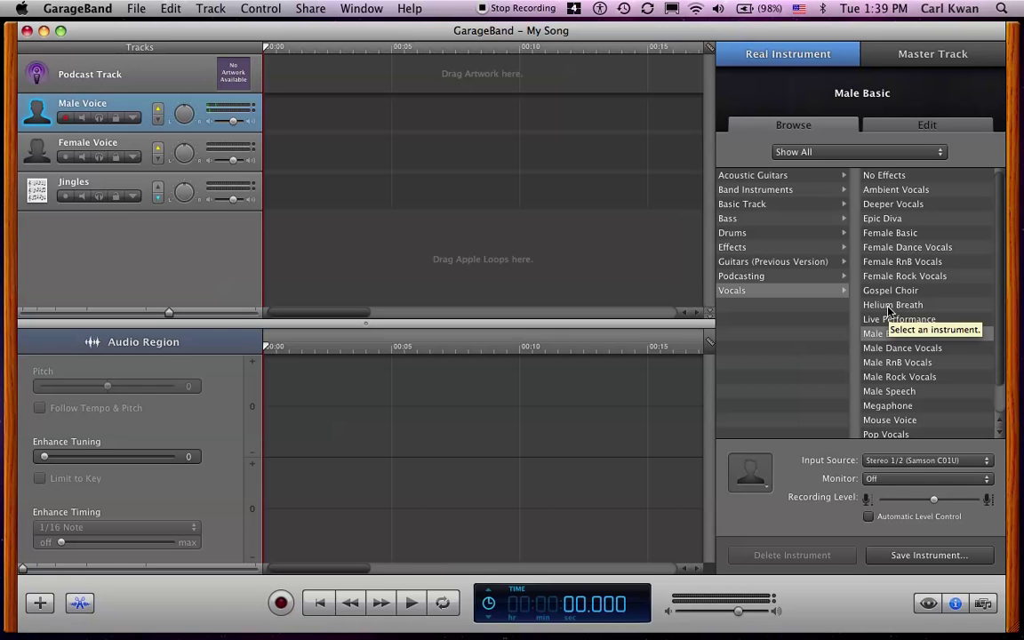
left_click(792, 279)
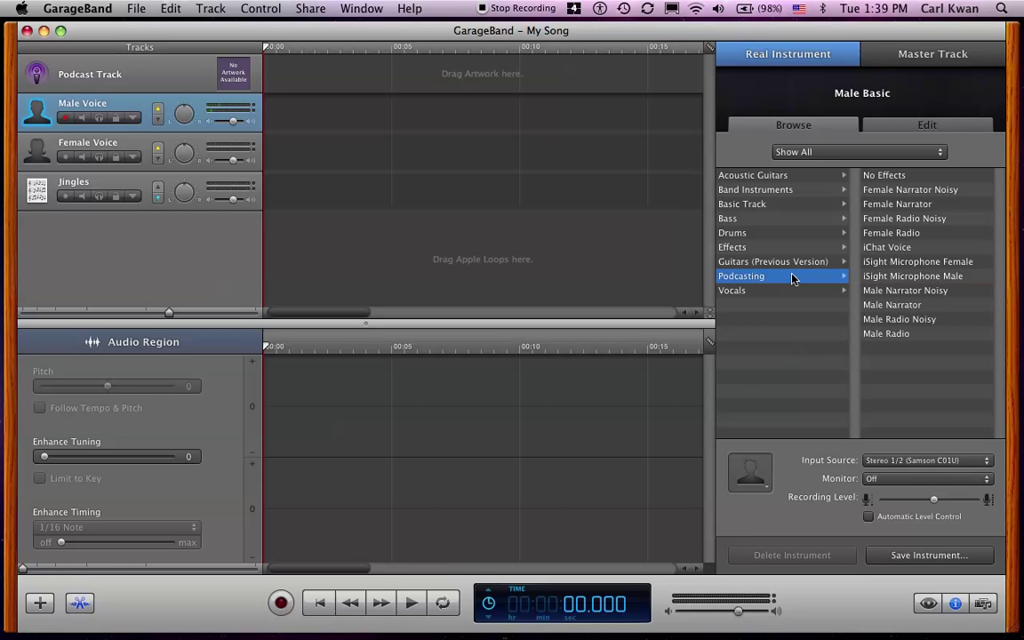
left_click(878, 306)
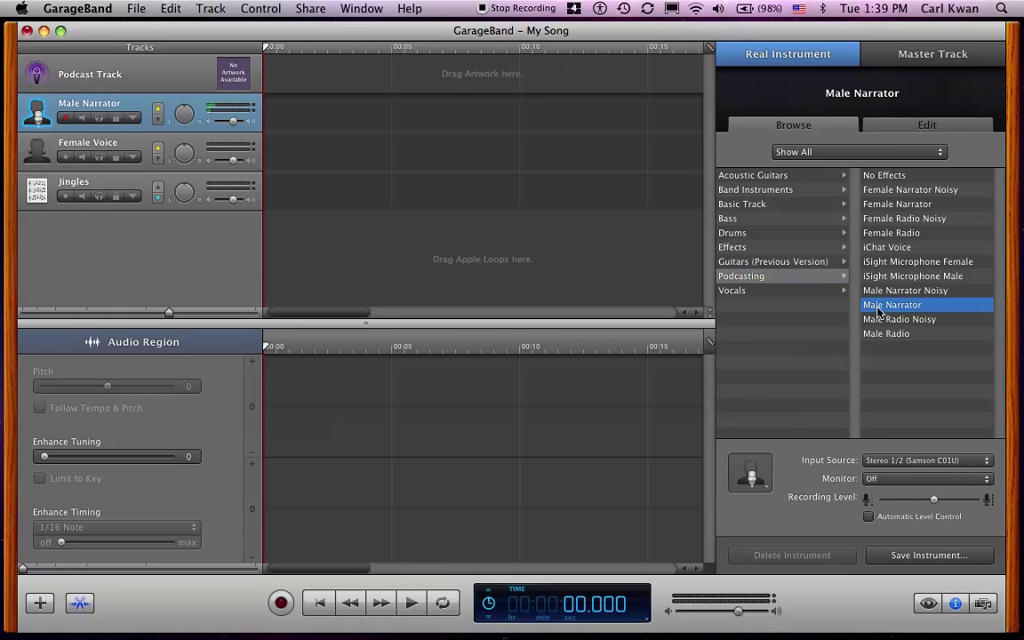
- Set the Male Narrator track's input source to Mono 1 (Samson C01U)
left_click(983, 464)
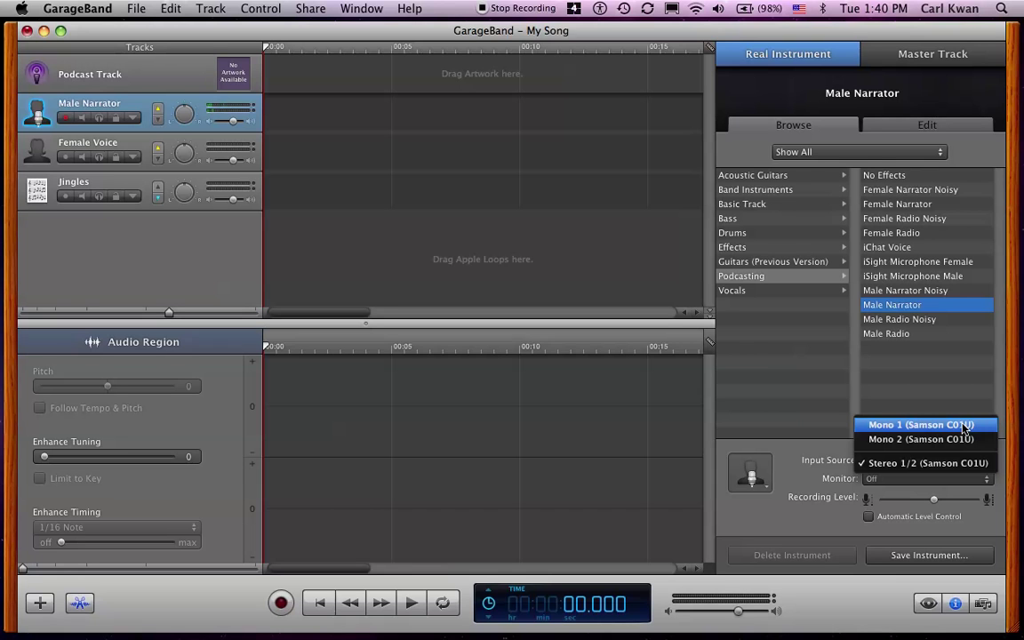
left_click(964, 426)
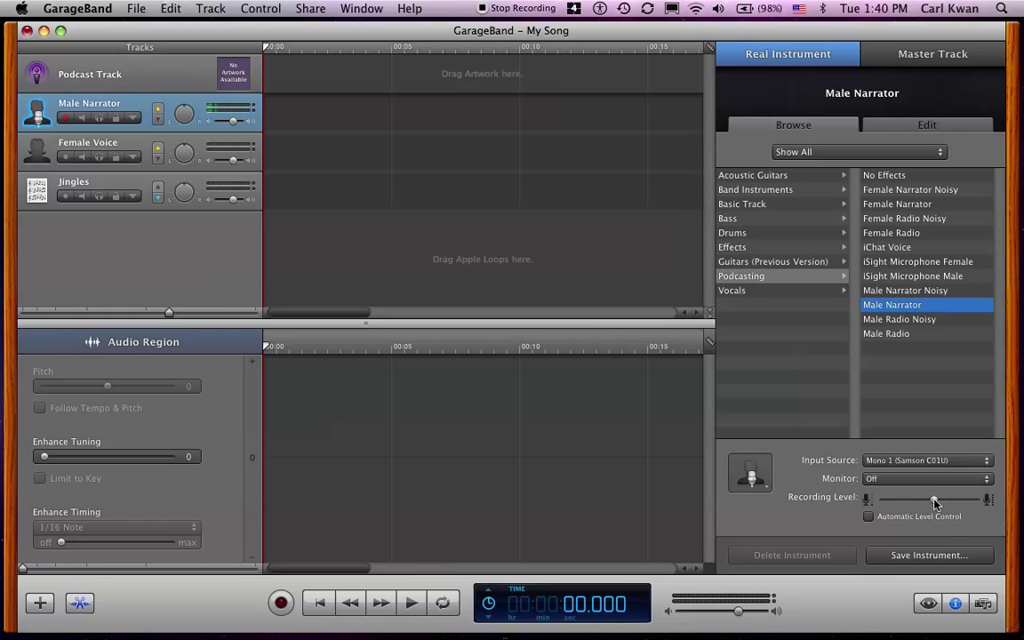
- Push the Recording Level slider up, then settle it at about 83%
left_click_drag(934, 501, 958, 506)
left_click_drag(958, 506, 980, 505)
mouse_move(977, 505)
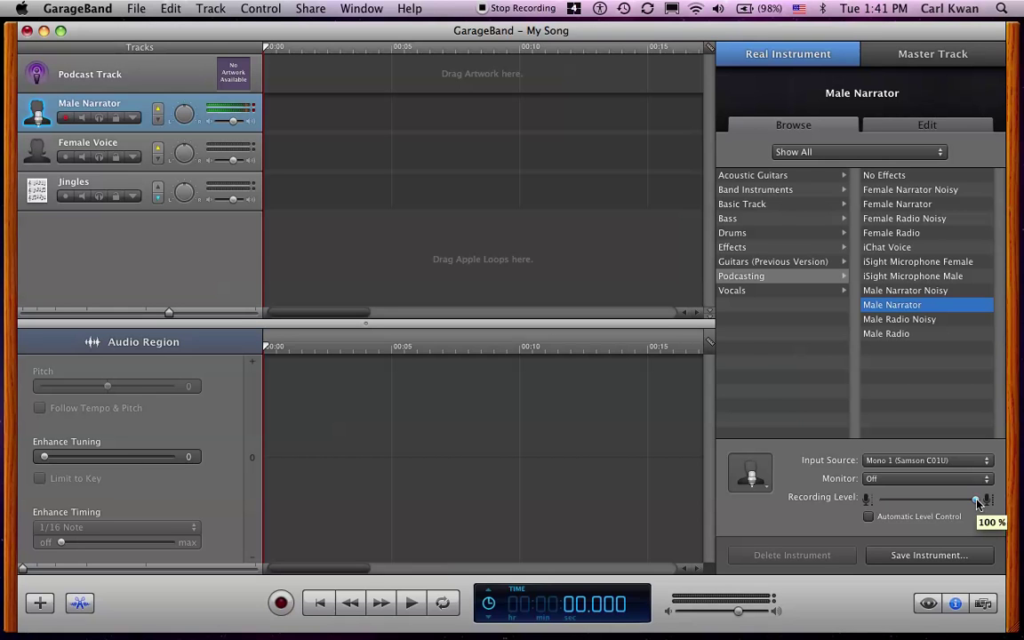
left_click_drag(977, 505, 958, 504)
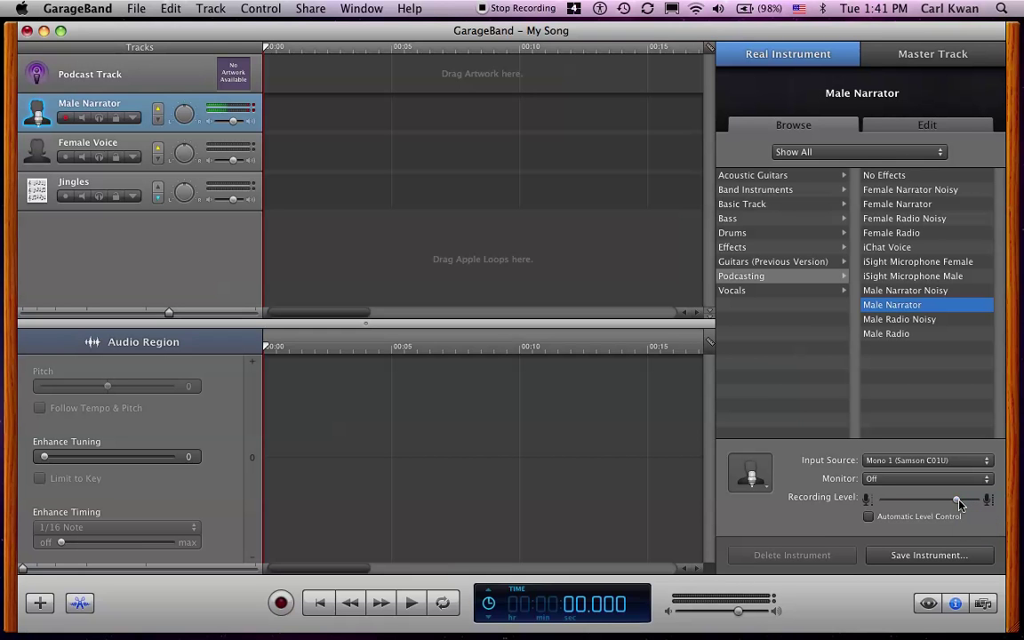
- Delete the Female Voice track with Cmd+Delete, leaving Podcast Track and Male Narrator
left_click(128, 184)
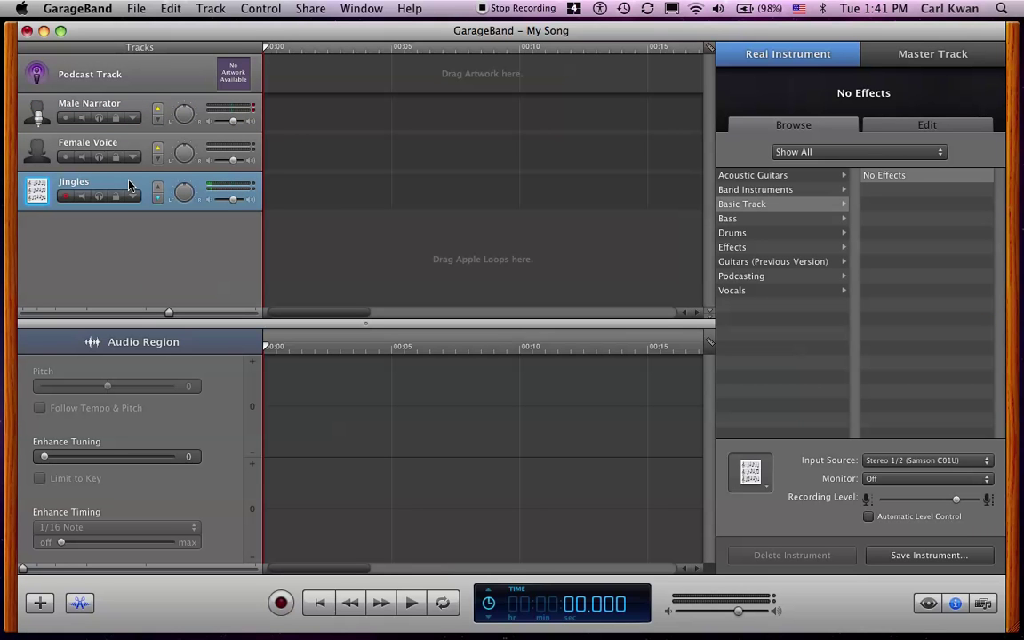
left_click(210, 9)
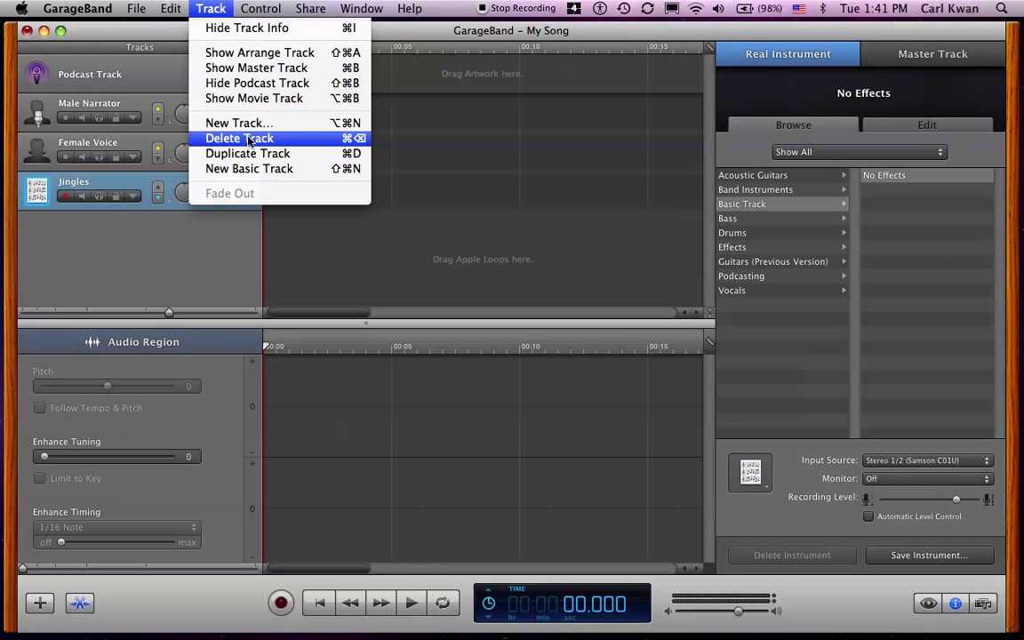
left_click(303, 139)
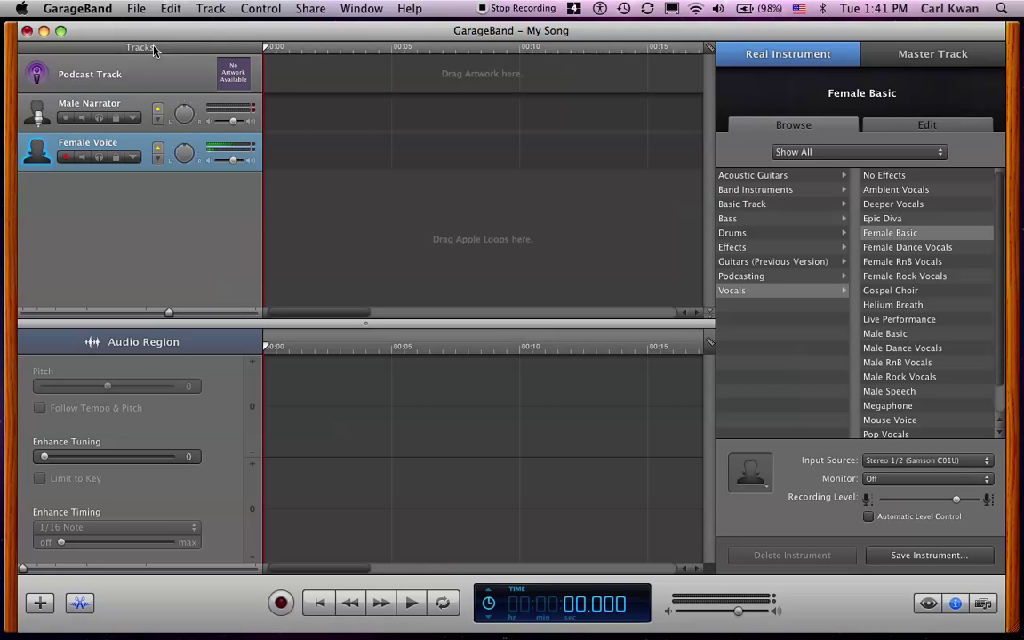
left_click(211, 9)
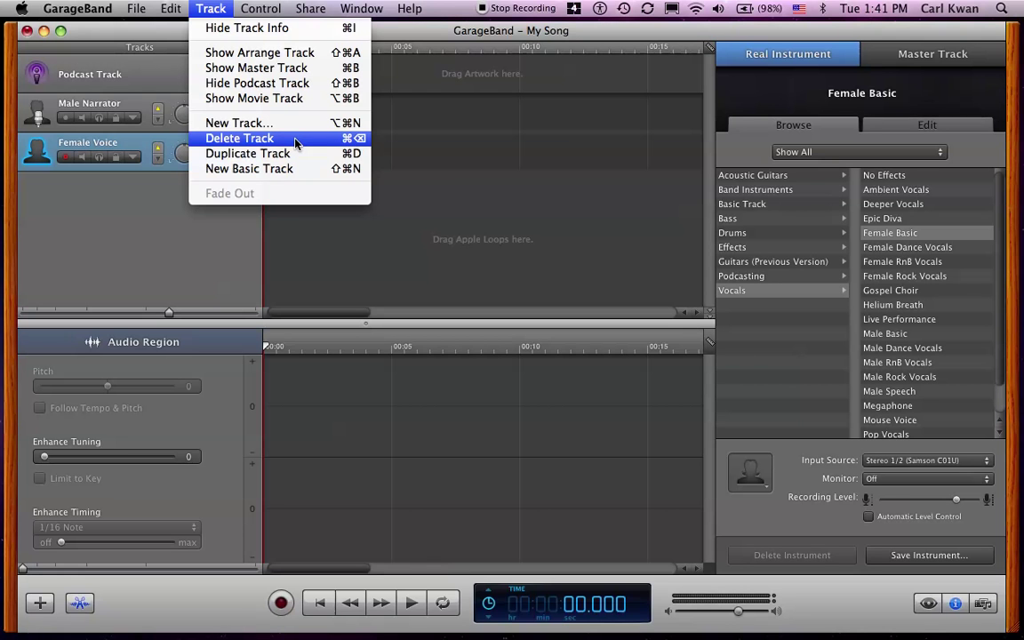
left_click(149, 171)
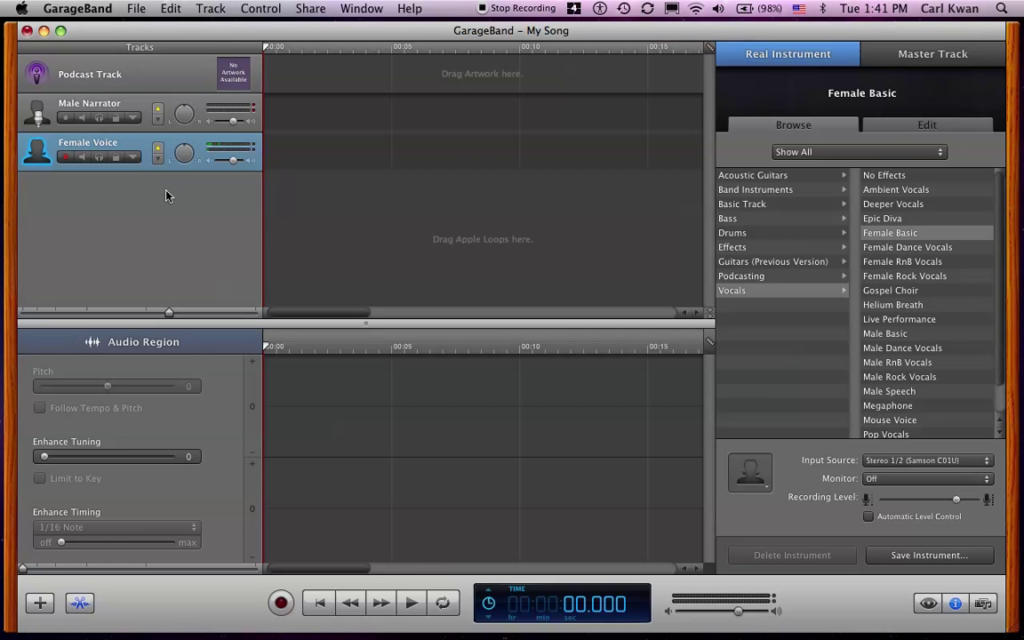
key("super+BackSpace")
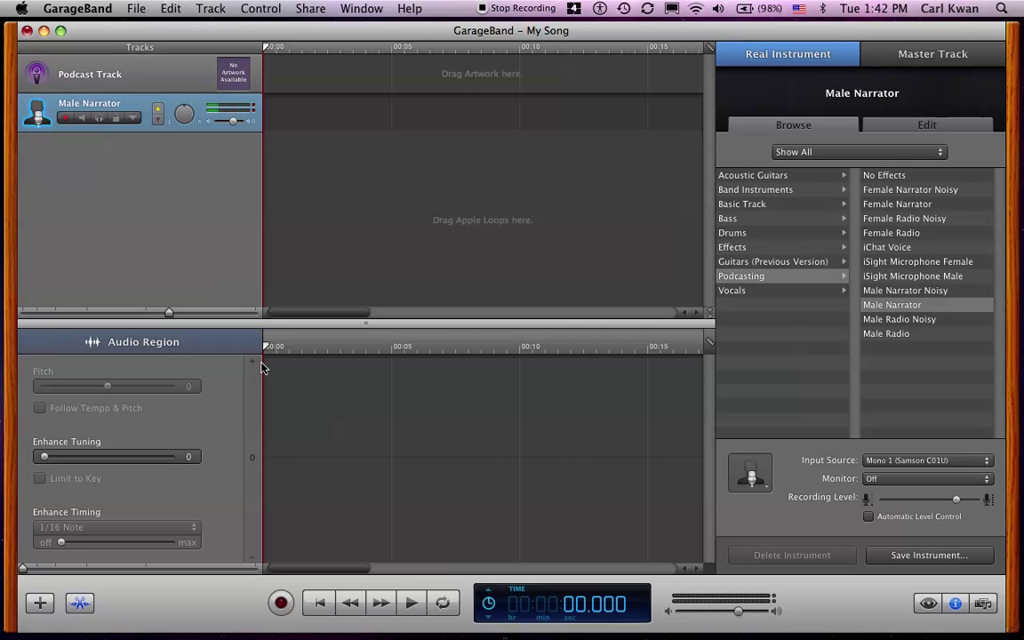
- Record a roughly 4.5-second narration clip on Male Narrator, then stop playback
left_click(284, 611)
left_click(279, 604)
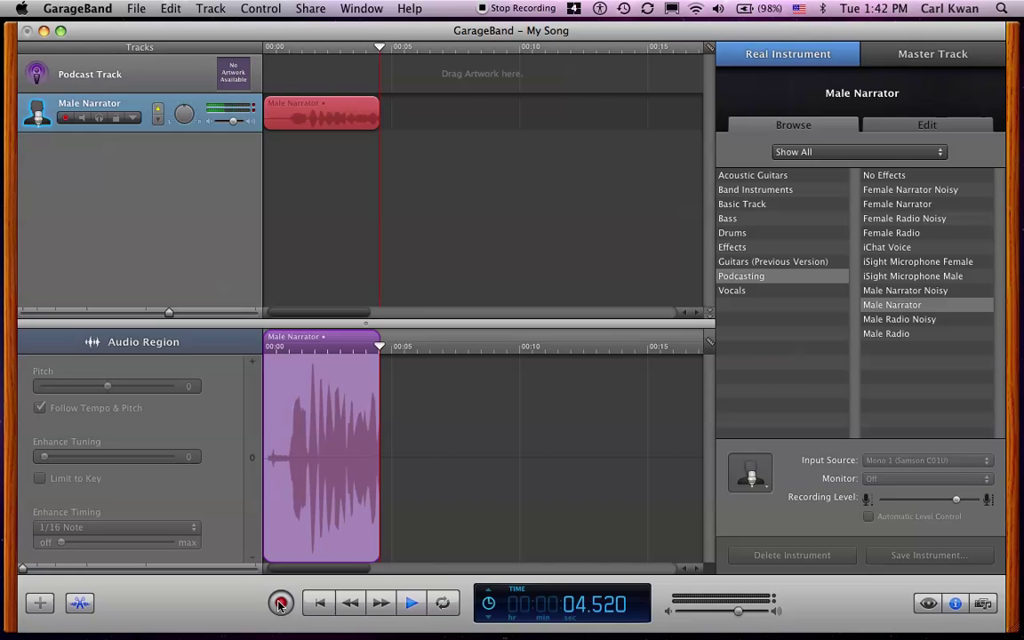
left_click(279, 604)
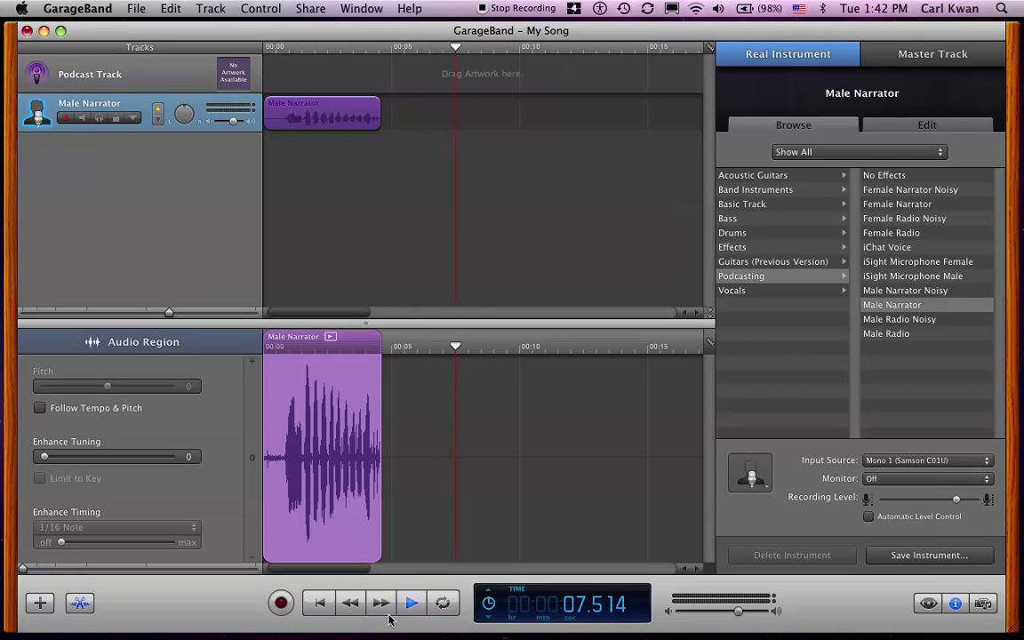
left_click(411, 605)
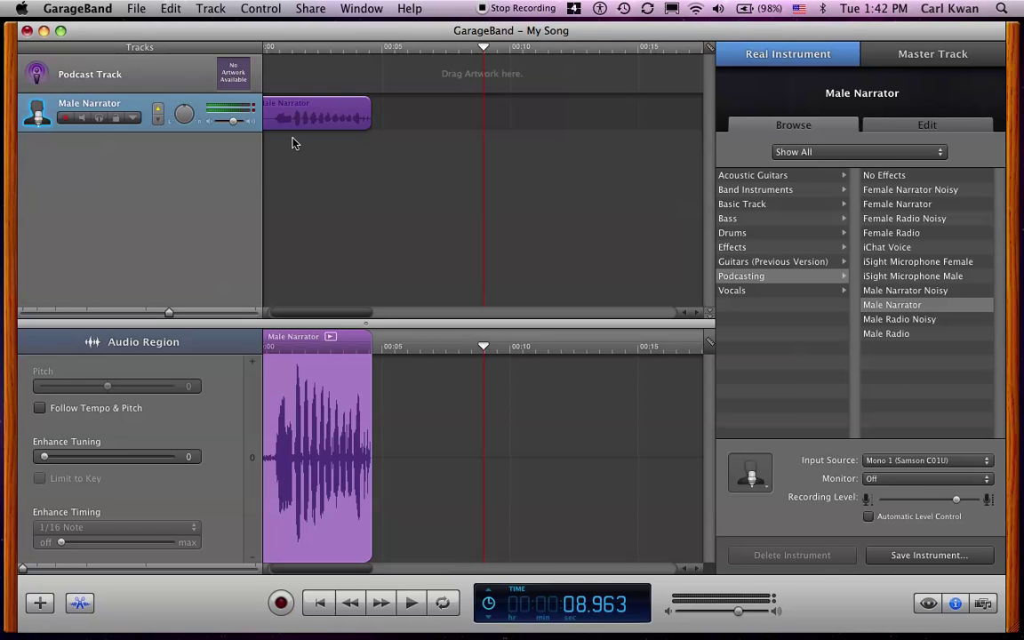
- Start Share > Export Podcast to Disk
left_click(141, 10)
left_click(141, 10)
left_click(315, 11)
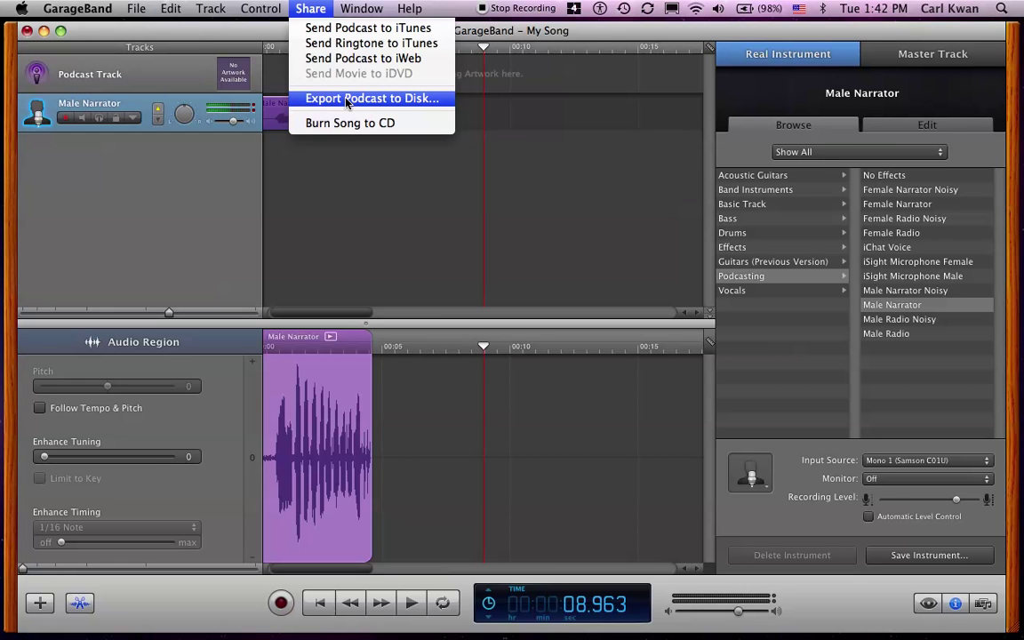
left_click(300, 102)
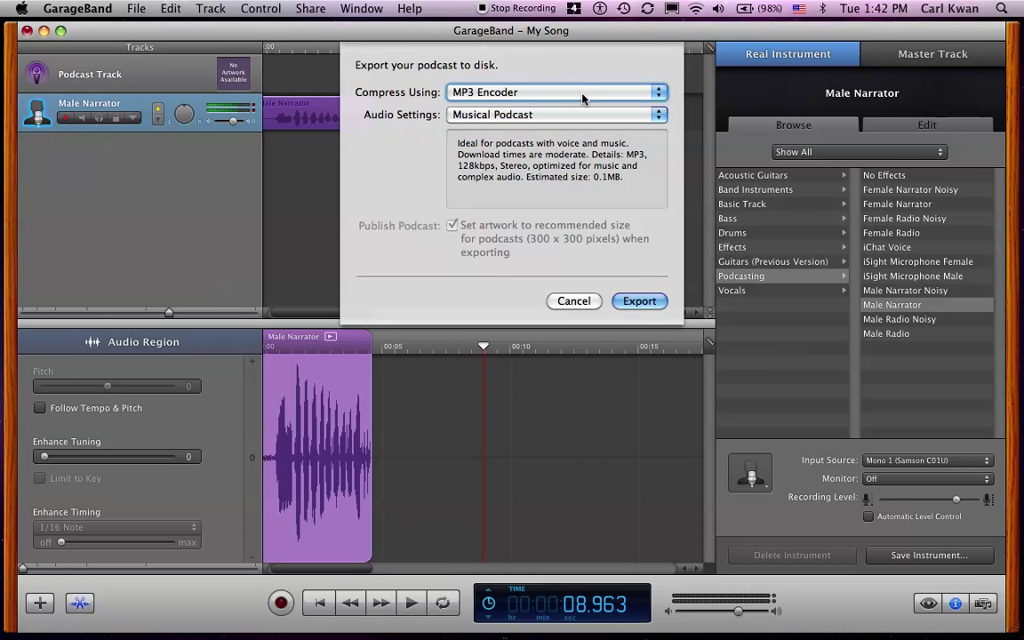
- Keep the MP3 Encoder, settle on Musical Podcast quality, and confirm the export
left_click(582, 99)
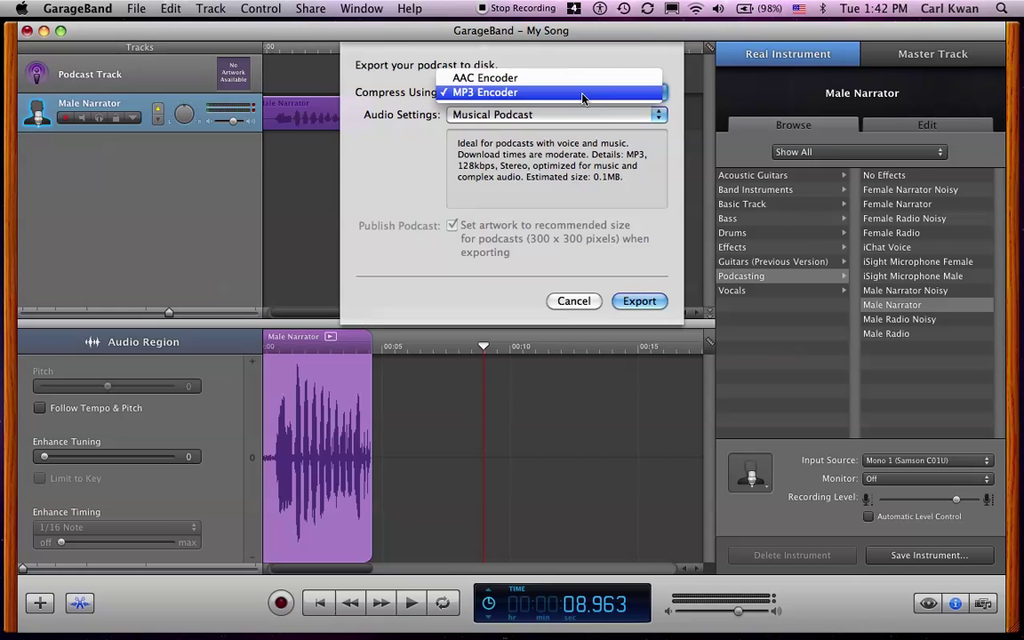
left_click(582, 95)
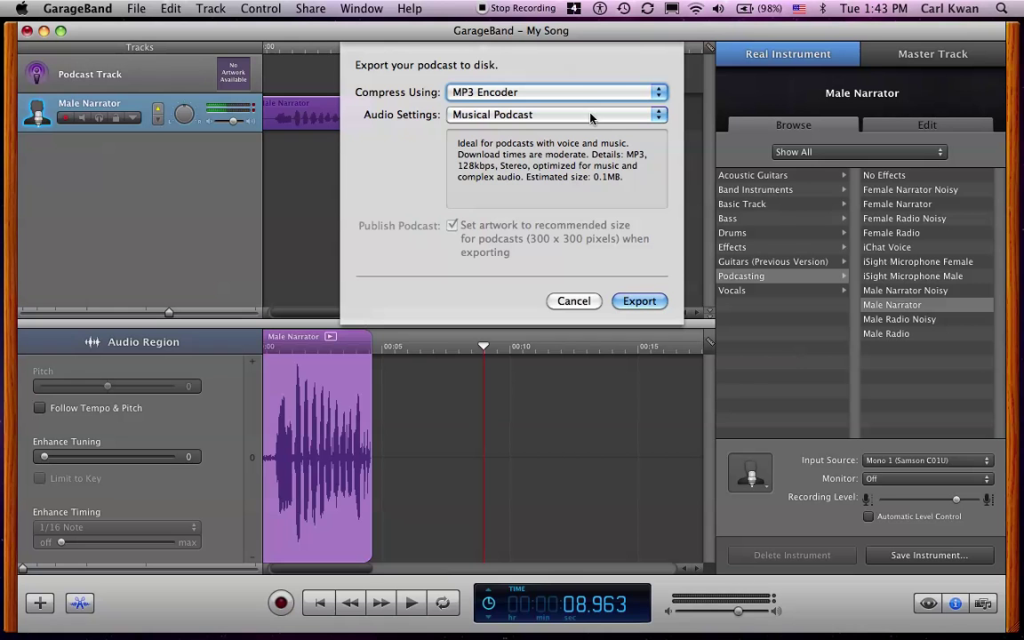
left_click(591, 118)
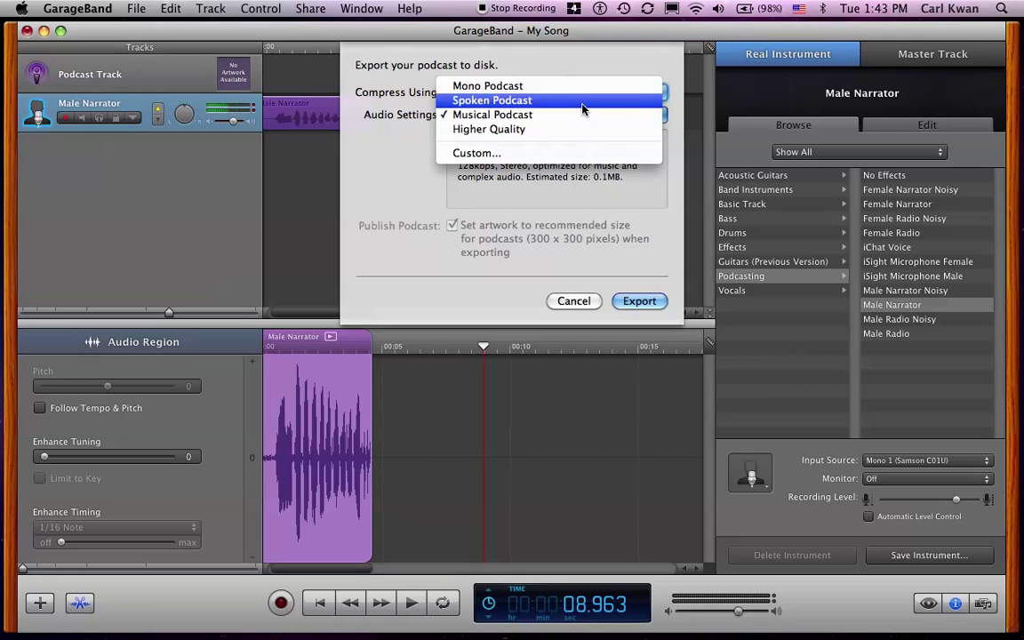
left_click(582, 102)
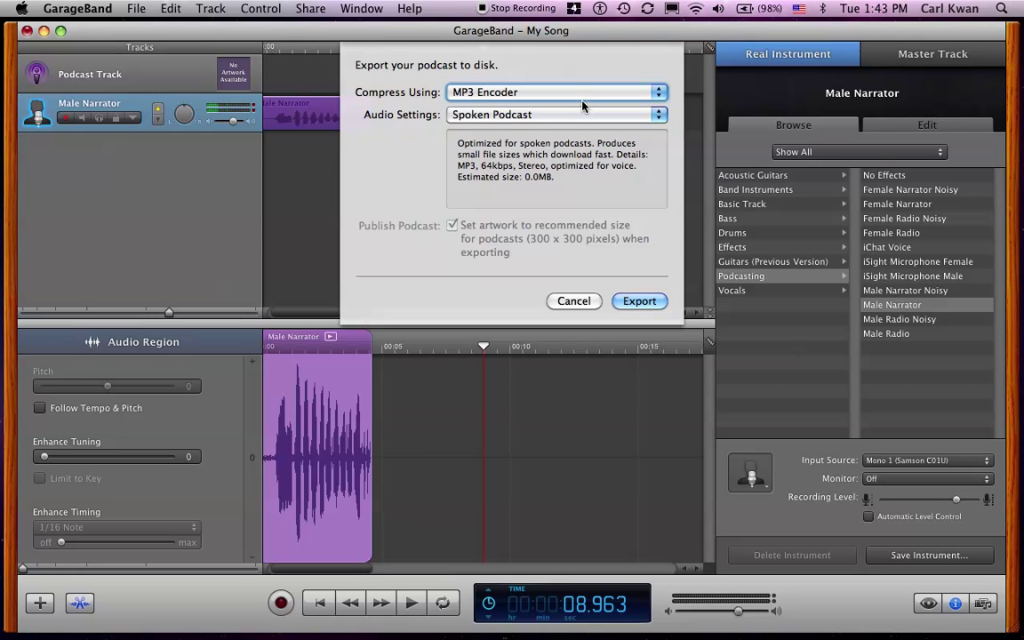
left_click(581, 114)
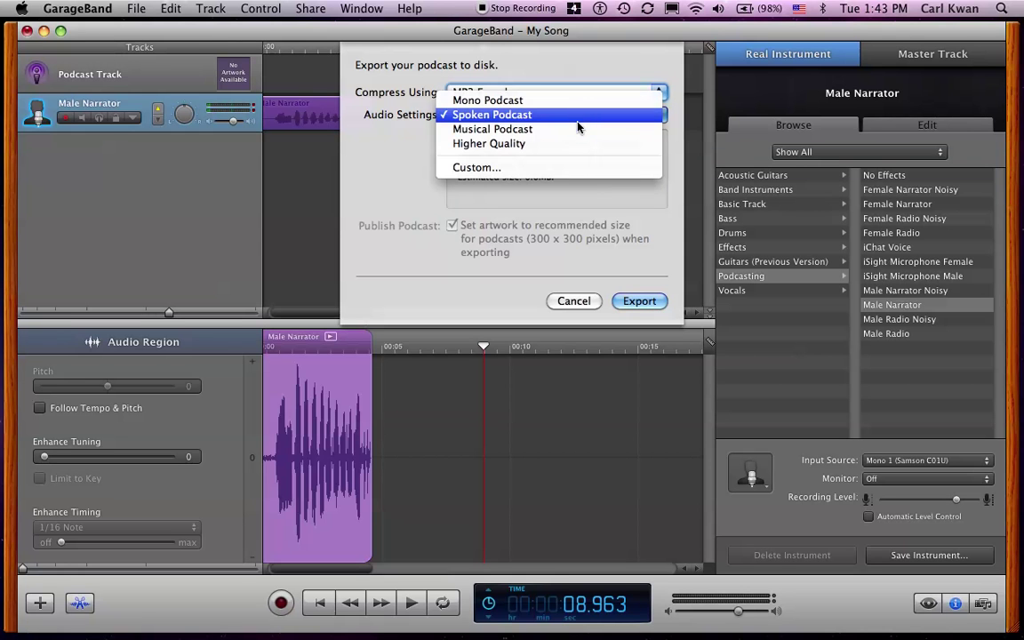
left_click(577, 130)
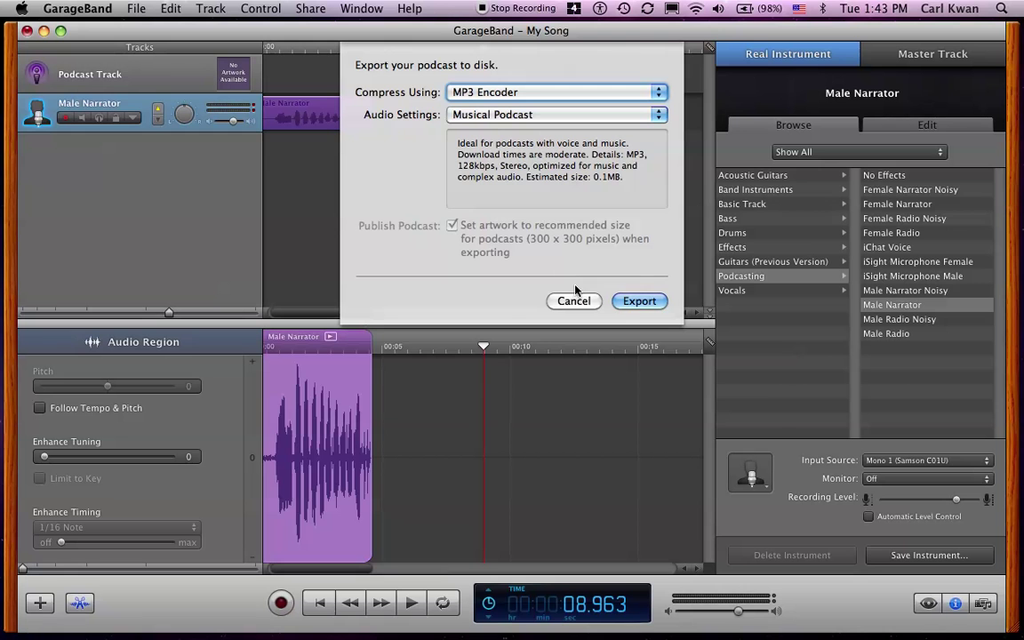
left_click(630, 304)
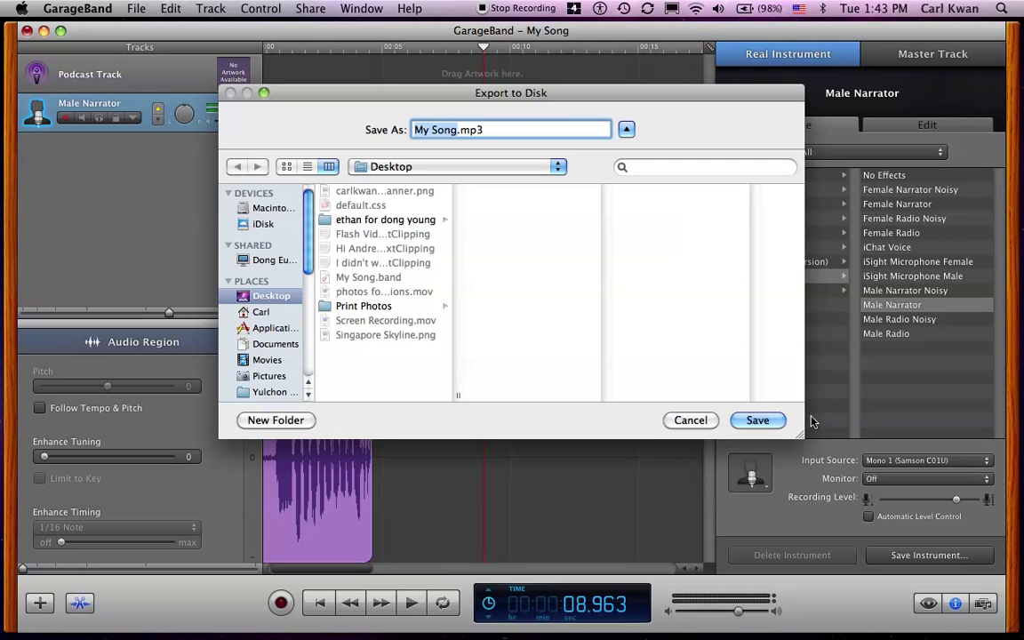
- Save My Song.mp3 to the Desktop and briefly show the desktop to confirm it
left_click(758, 420)
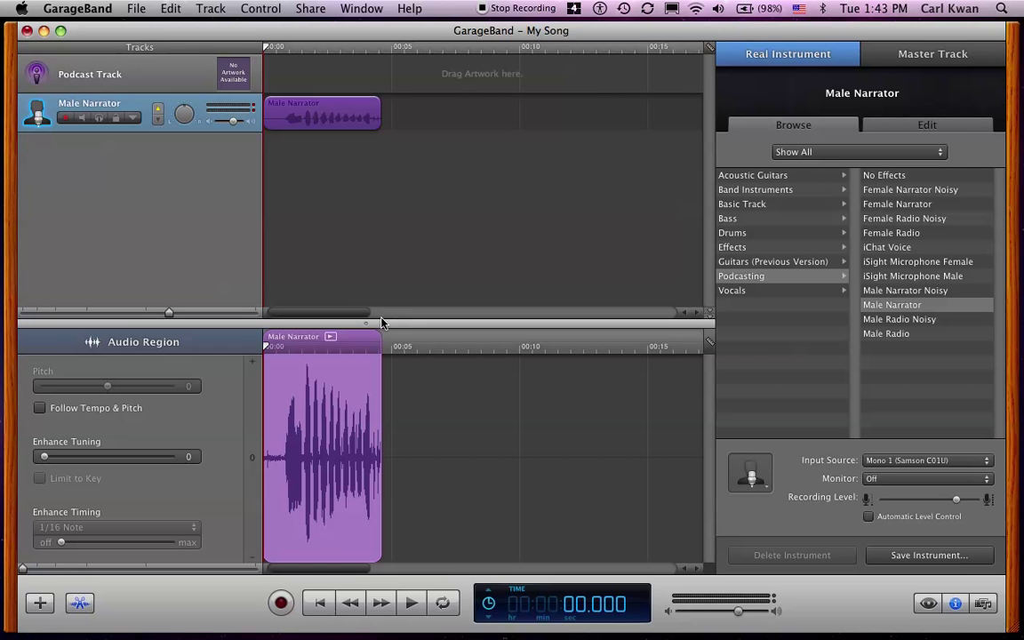
key("F11")
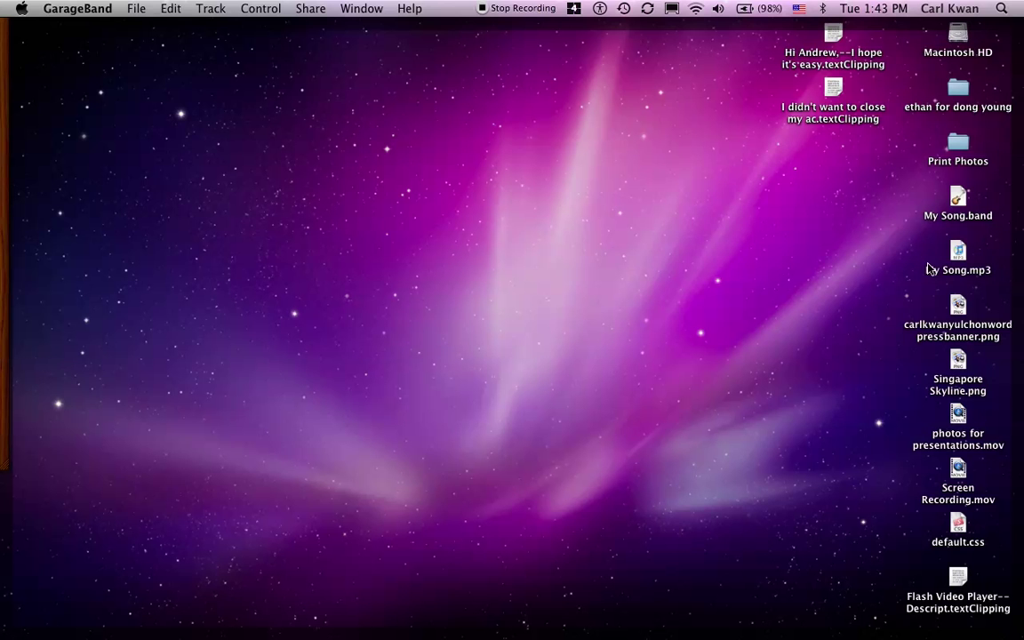
key("F11")
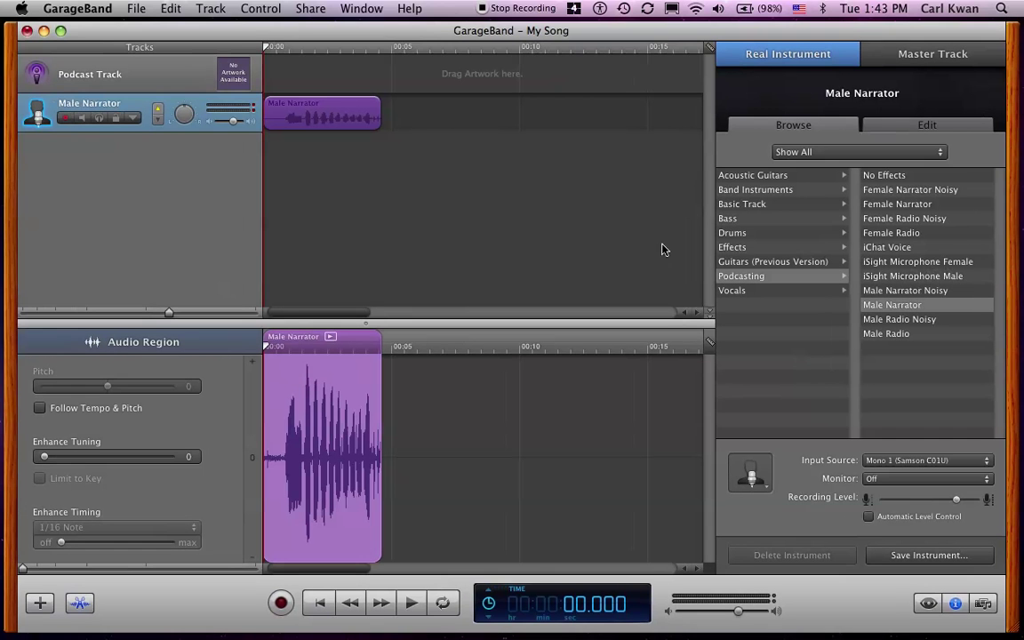